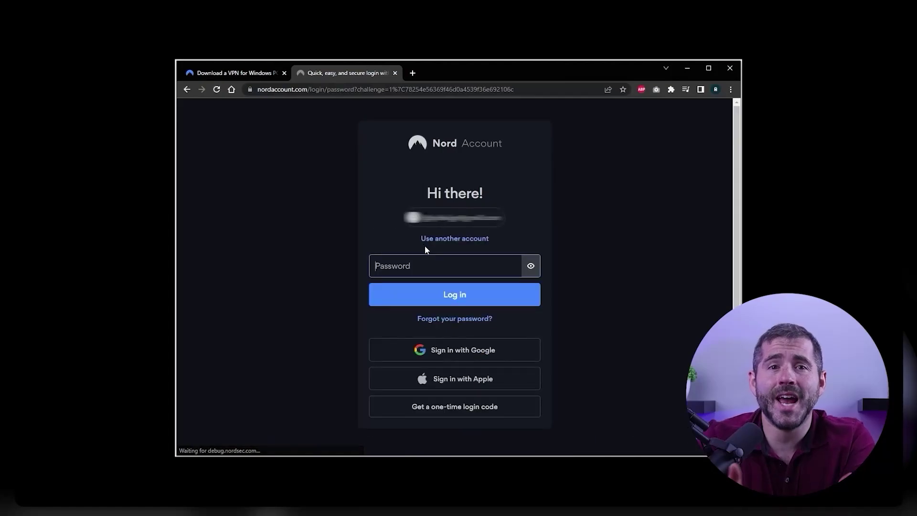
- Paste the saved account password, log in, and let the browser launch the NordVPN app
{"action": "key", "text": "ctrl+v"}
{"action": "left_click", "coordinate": [451, 295]}
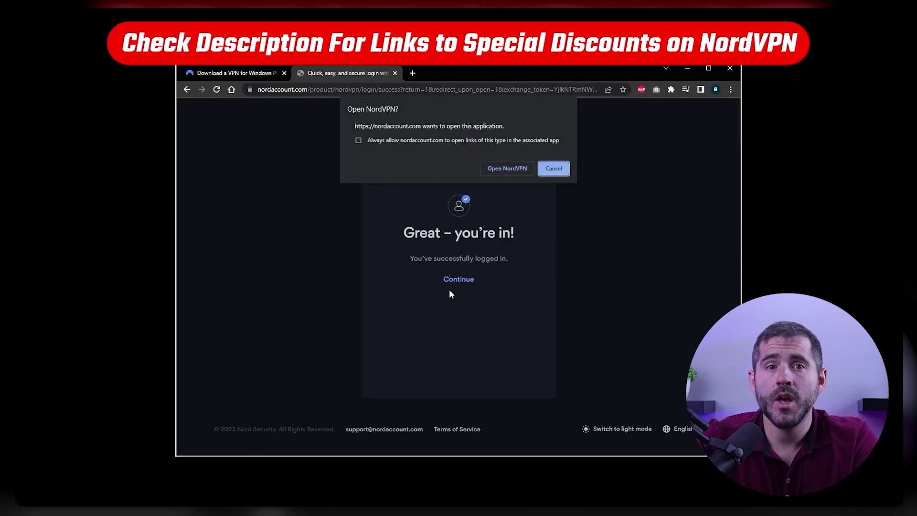
{"action": "left_click", "coordinate": [502, 167]}
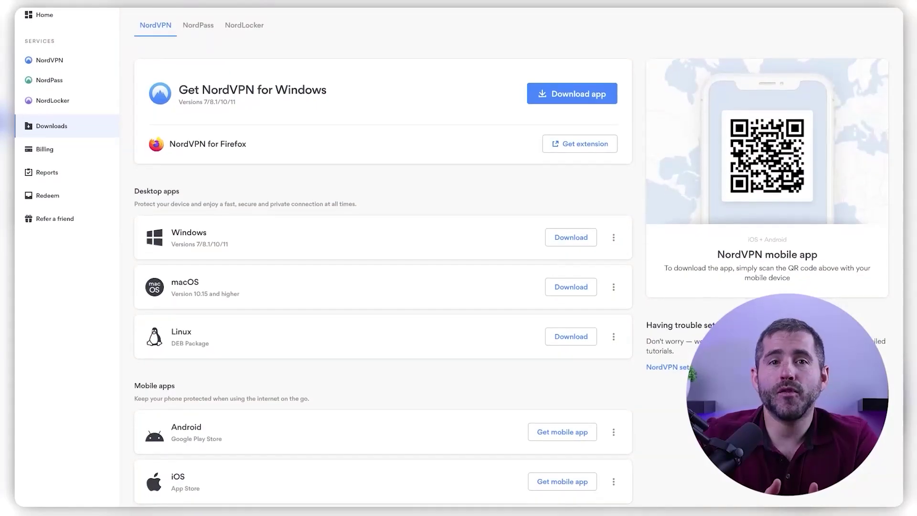
- Scroll the Downloads page past the Windows, macOS, Linux, Android and iOS apps to smart TV apps
{"action": "scroll", "coordinate": [382, 258], "scroll_direction": "down", "scroll_amount": 2}
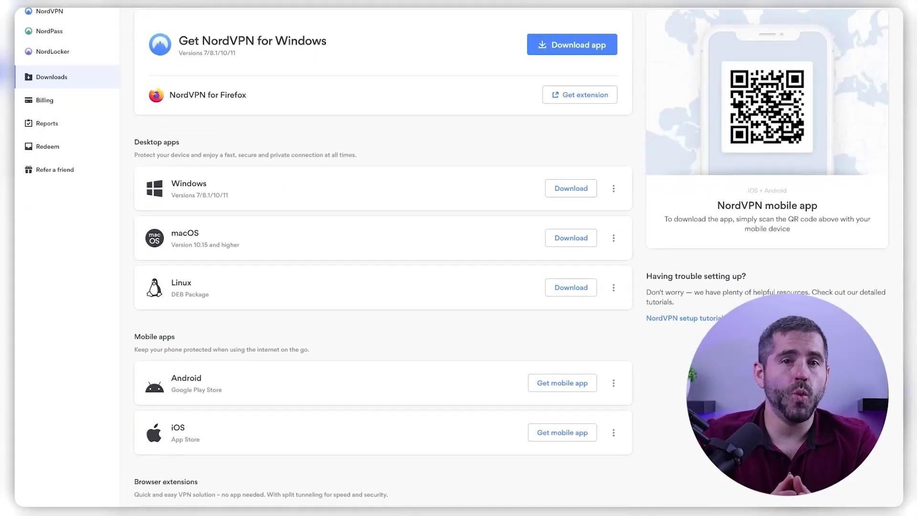
{"action": "scroll", "coordinate": [382, 258], "scroll_direction": "down", "scroll_amount": 2}
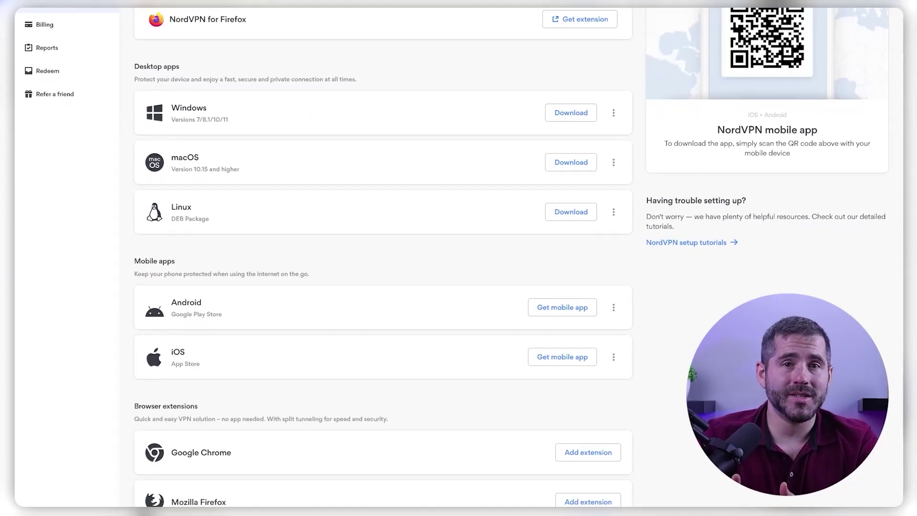
{"action": "scroll", "coordinate": [382, 258], "scroll_direction": "down", "scroll_amount": 2}
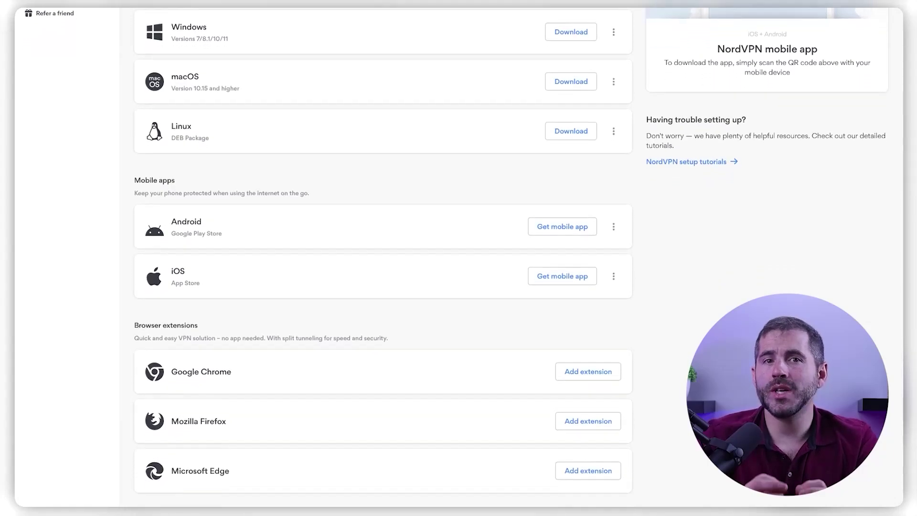
{"action": "scroll", "coordinate": [382, 258], "scroll_direction": "down", "scroll_amount": 2}
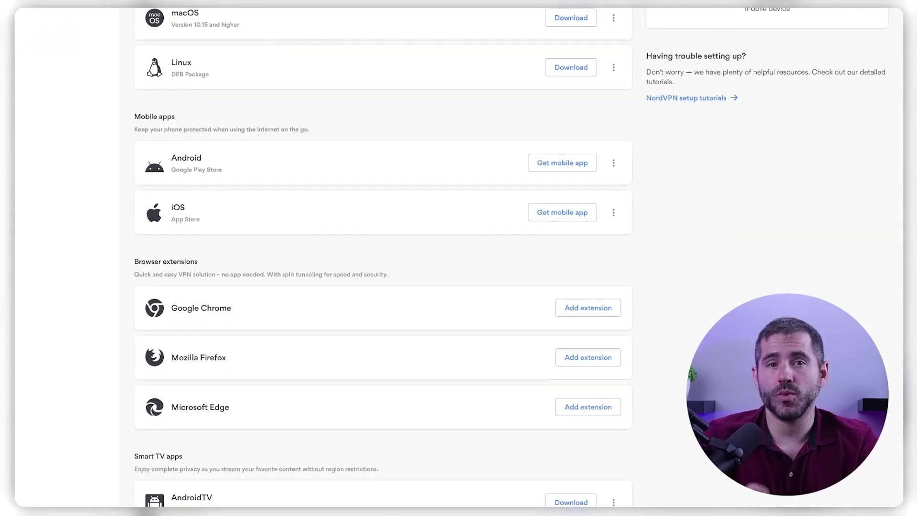
{"action": "scroll", "coordinate": [382, 258], "scroll_direction": "down", "scroll_amount": 1}
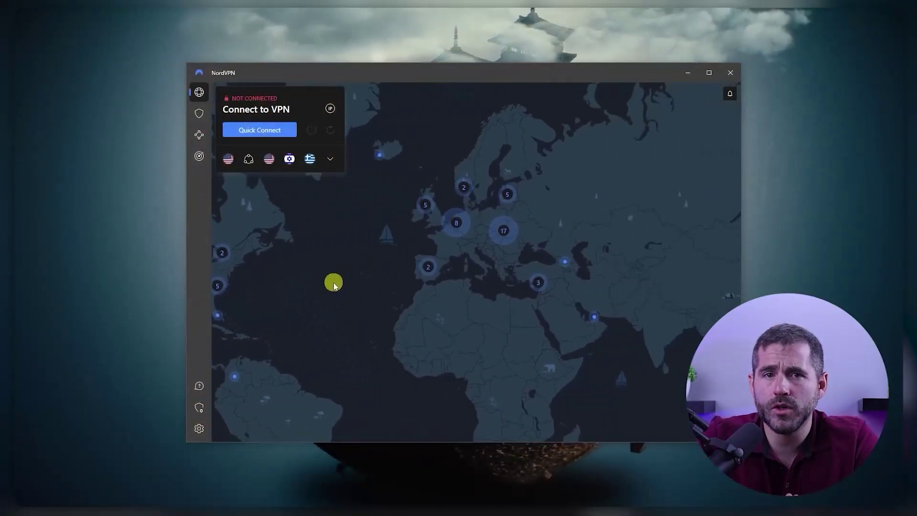
- Expand the full server and country list and scroll through it
{"action": "left_click", "coordinate": [335, 163]}
{"action": "scroll", "coordinate": [301, 239], "scroll_direction": "down", "scroll_amount": 5}
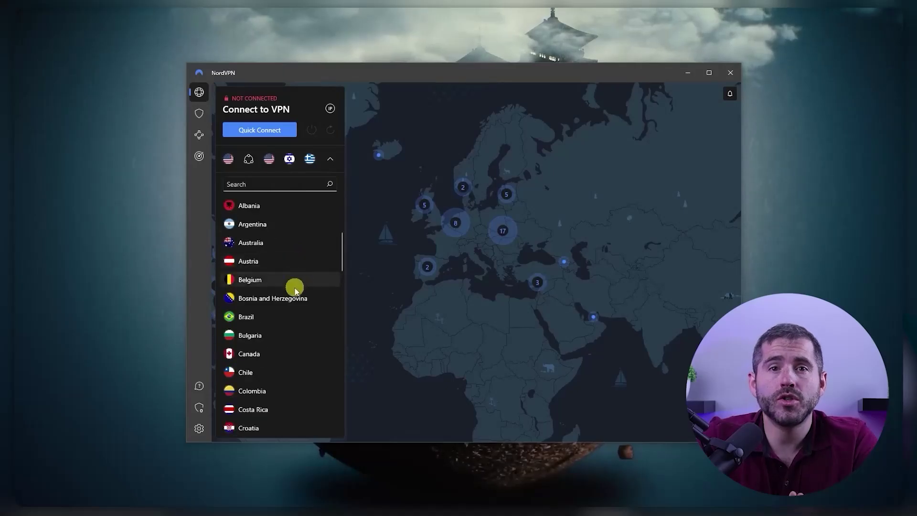
{"action": "scroll", "coordinate": [295, 291], "scroll_direction": "down", "scroll_amount": 3}
{"action": "scroll", "coordinate": [289, 335], "scroll_direction": "down", "scroll_amount": 9}
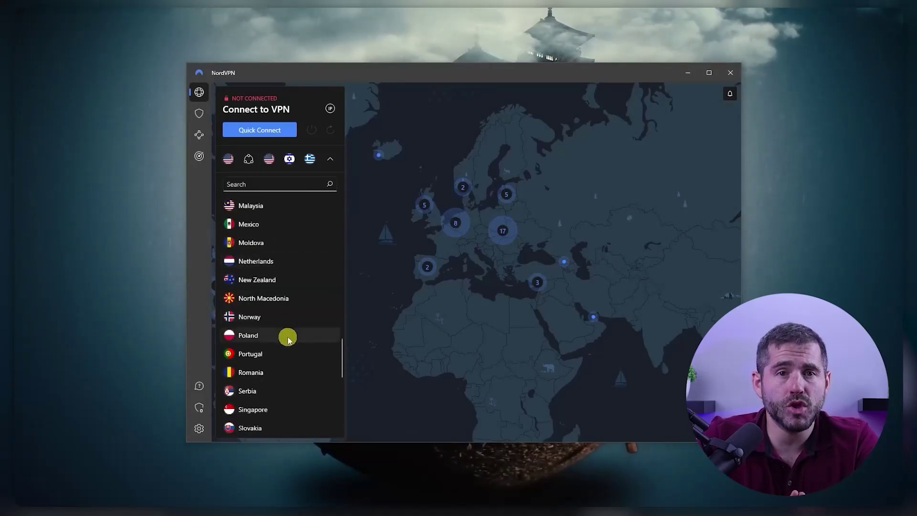
{"action": "scroll", "coordinate": [288, 351], "scroll_direction": "up", "scroll_amount": 6}
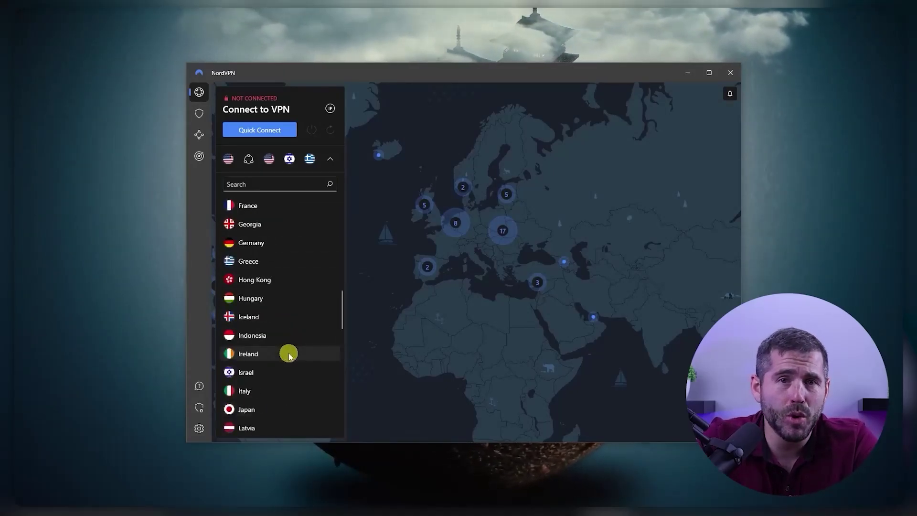
{"action": "scroll", "coordinate": [288, 354], "scroll_direction": "up", "scroll_amount": 7}
- Pan the server map over Europe, then connect to the recent United States (Seattle) server
{"action": "left_click_drag", "start_coordinate": [431, 322], "coordinate": [454, 353]}
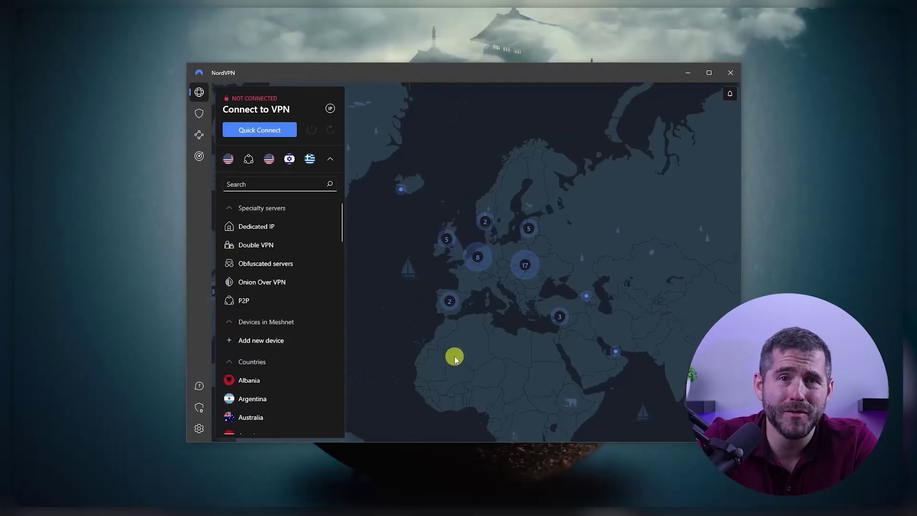
{"action": "scroll", "coordinate": [523, 292], "scroll_direction": "up", "scroll_amount": 2}
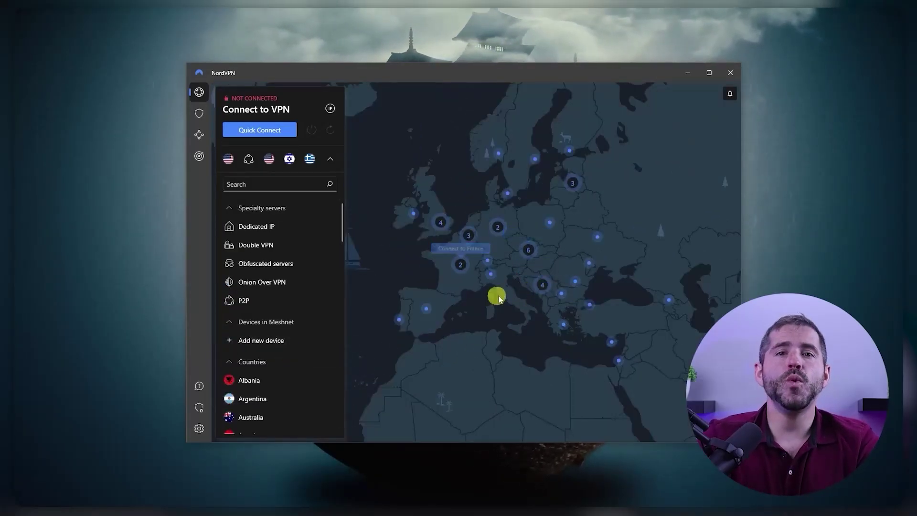
{"action": "mouse_move", "coordinate": [498, 297]}
{"action": "left_mouse_down"}
{"action": "mouse_move", "coordinate": [486, 307]}
{"action": "mouse_move", "coordinate": [497, 311]}
{"action": "mouse_move", "coordinate": [524, 274]}
{"action": "mouse_move", "coordinate": [501, 284]}
{"action": "left_mouse_up"}
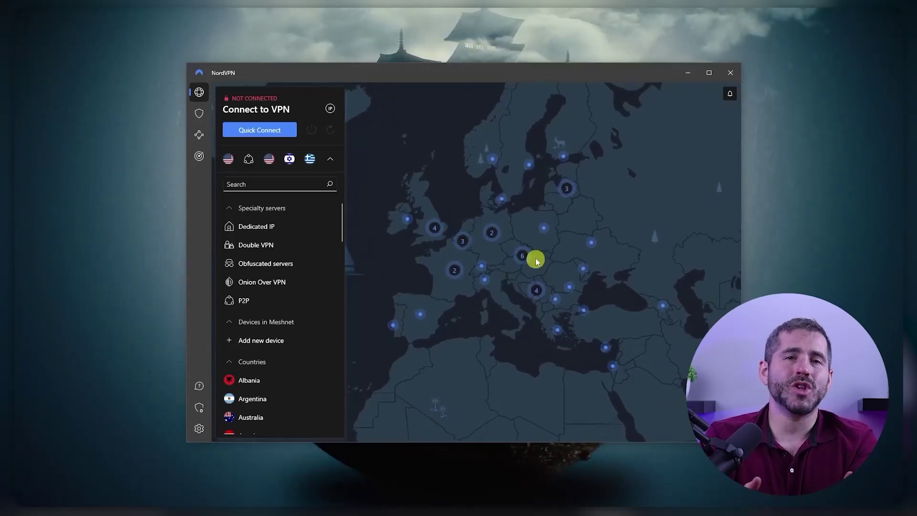
{"action": "left_click_drag", "start_coordinate": [608, 302], "coordinate": [579, 297]}
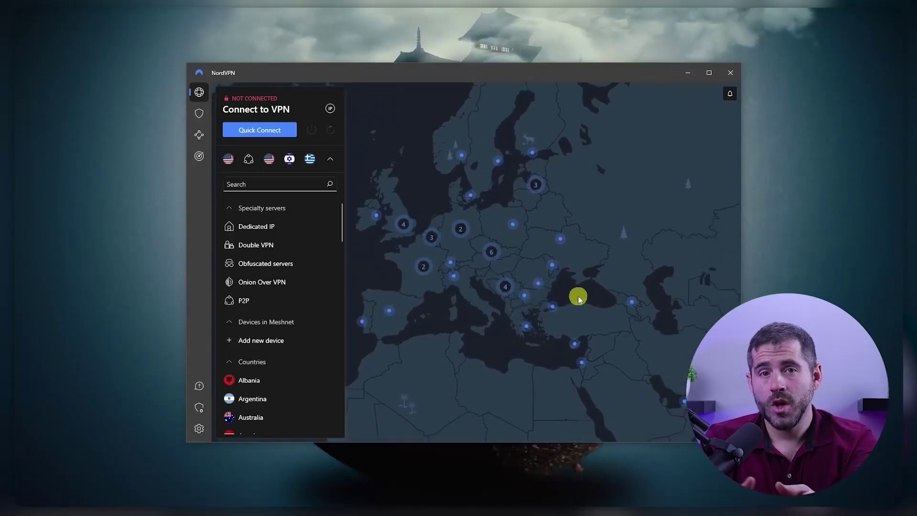
{"action": "left_click", "coordinate": [228, 160]}
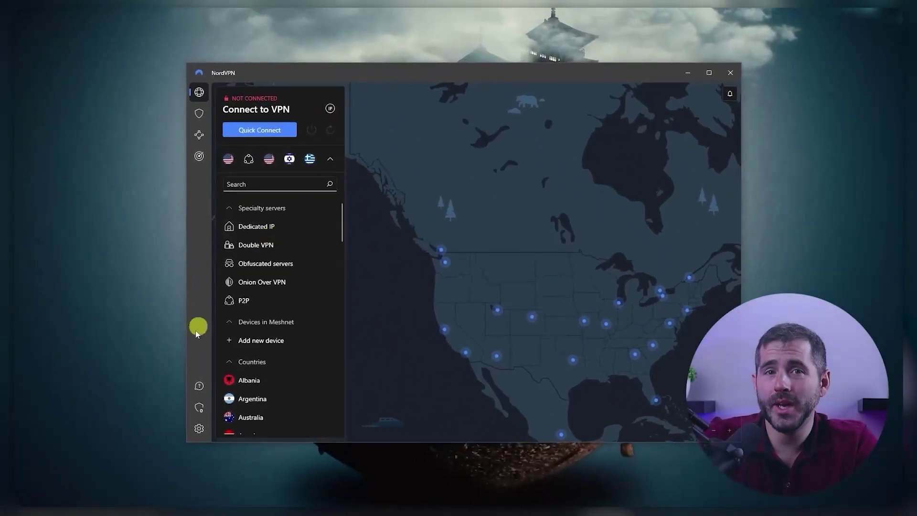
{"action": "left_click", "coordinate": [199, 428]}
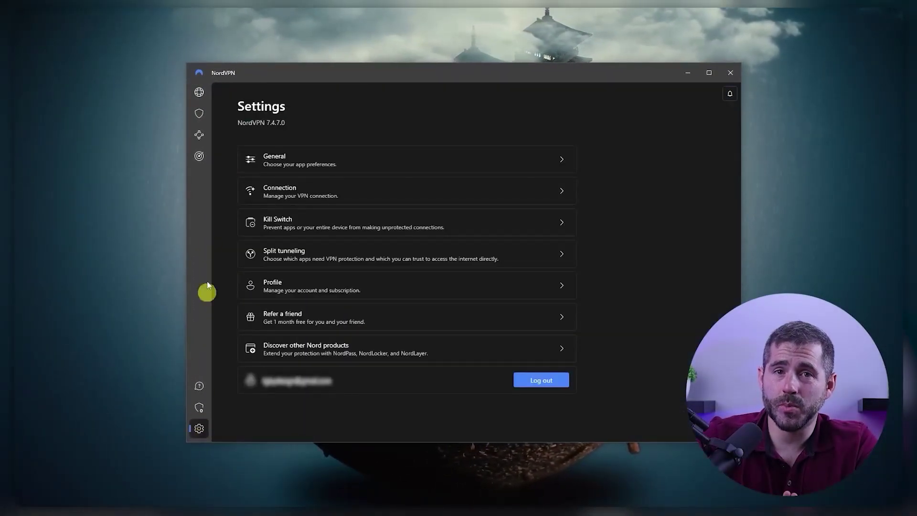
{"action": "left_click", "coordinate": [333, 196]}
{"action": "left_click", "coordinate": [524, 144]}
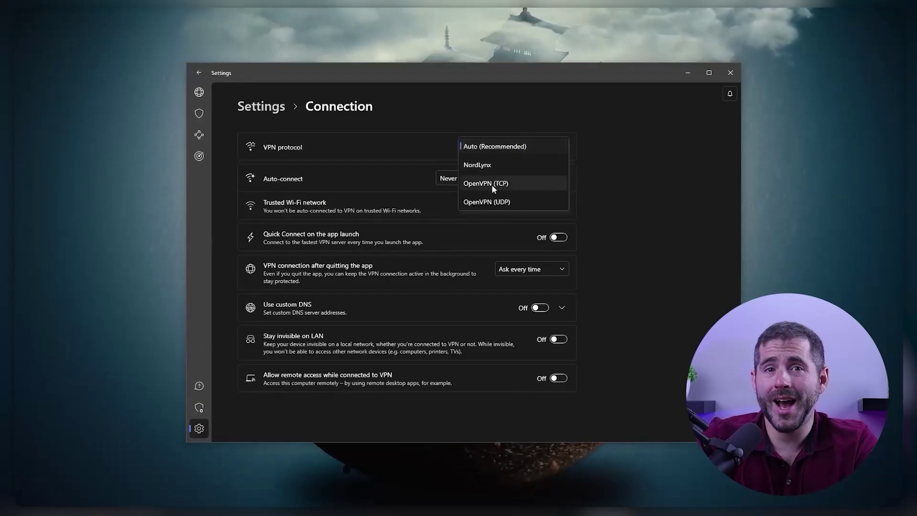
{"action": "left_click", "coordinate": [513, 210]}
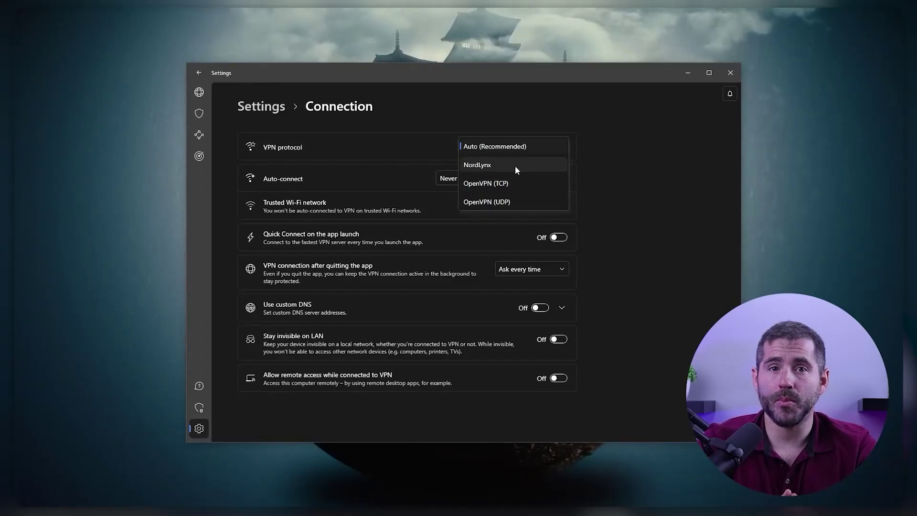
{"action": "left_click", "coordinate": [270, 106]}
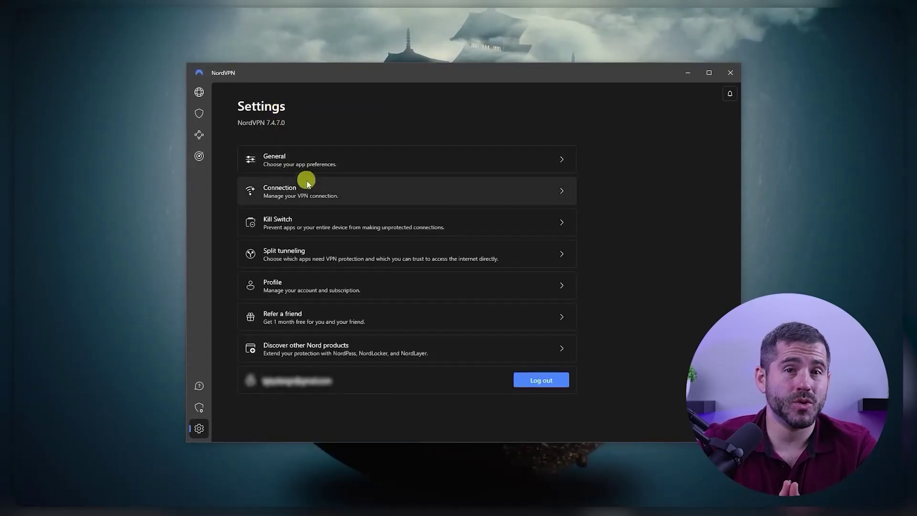
{"action": "left_click", "coordinate": [319, 222]}
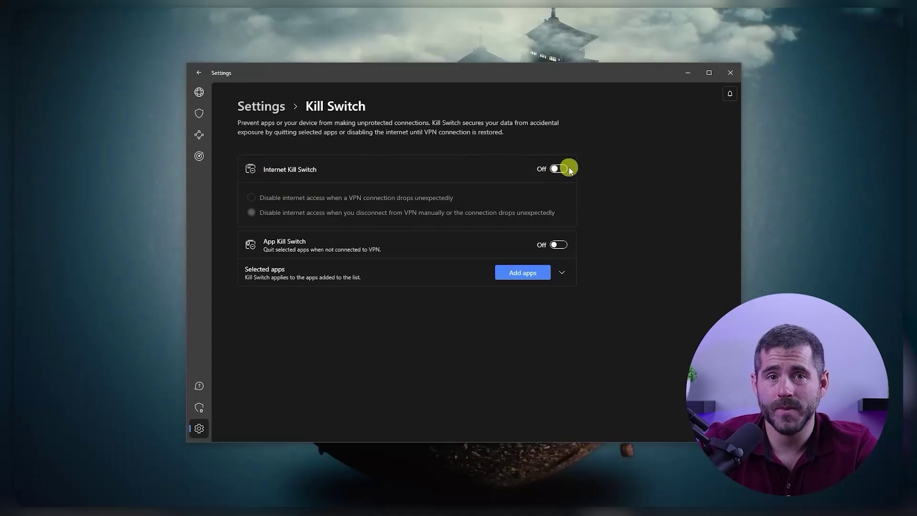
{"action": "left_click", "coordinate": [199, 94]}
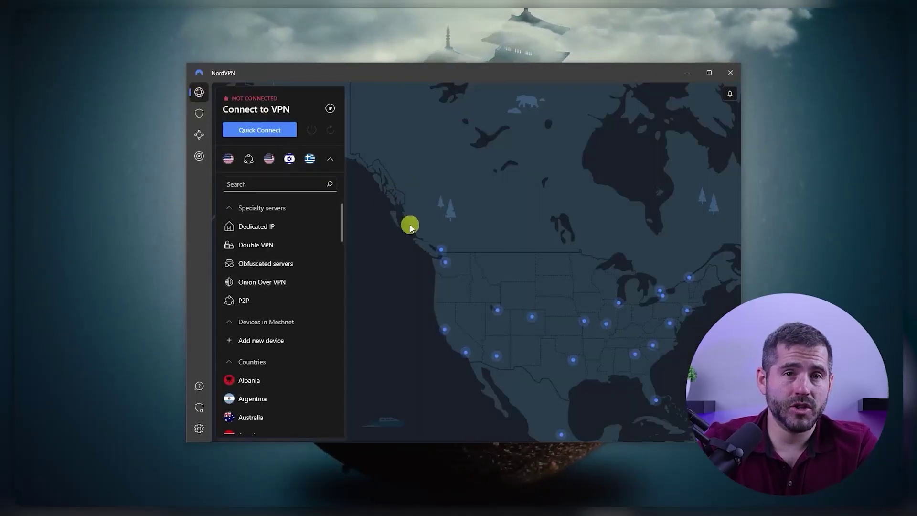
- Go through the Threat Protection and Meshnet pages, ending on Dark Web Monitor
{"action": "left_click", "coordinate": [199, 114]}
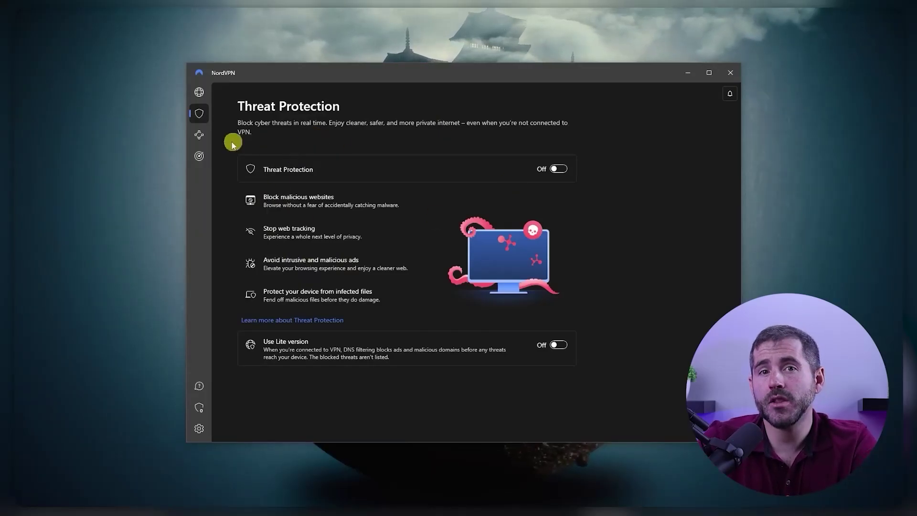
{"action": "left_click", "coordinate": [200, 135]}
{"action": "left_click", "coordinate": [199, 160]}
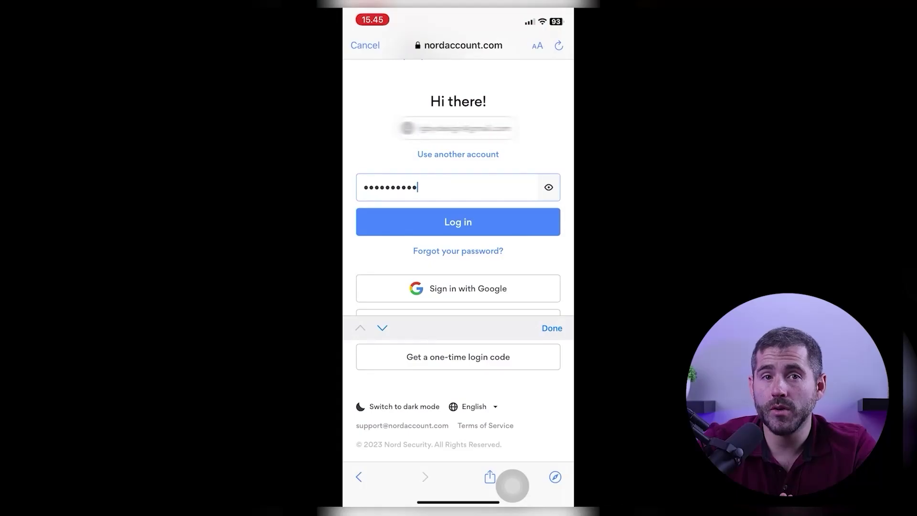
- Submit the filled-in password on the phone to log in to Nord Account
{"action": "key", "text": "Return"}
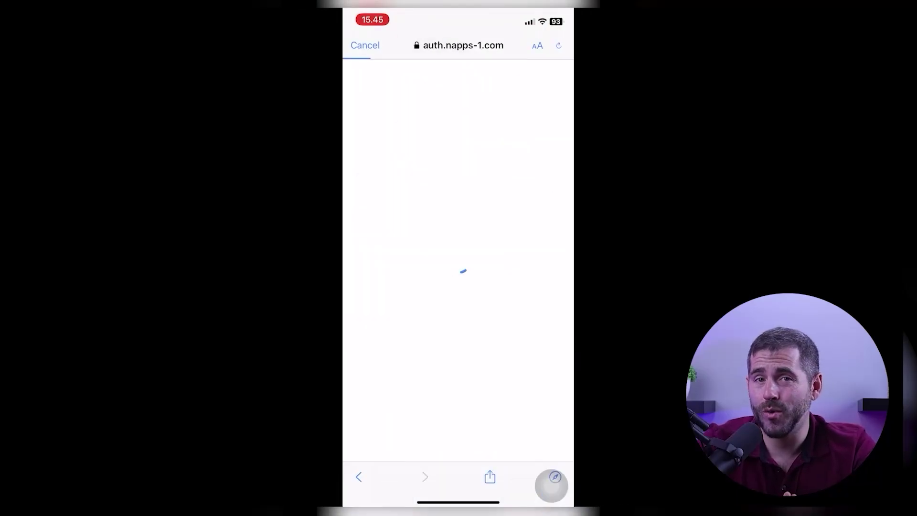